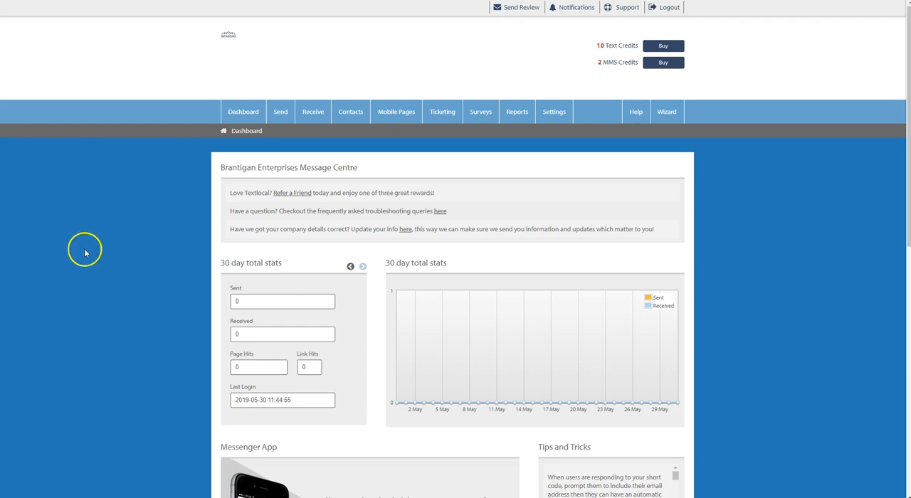
Step: Create a new contact group named Test
{"action": "mouse_move", "coordinate": [274, 115]}
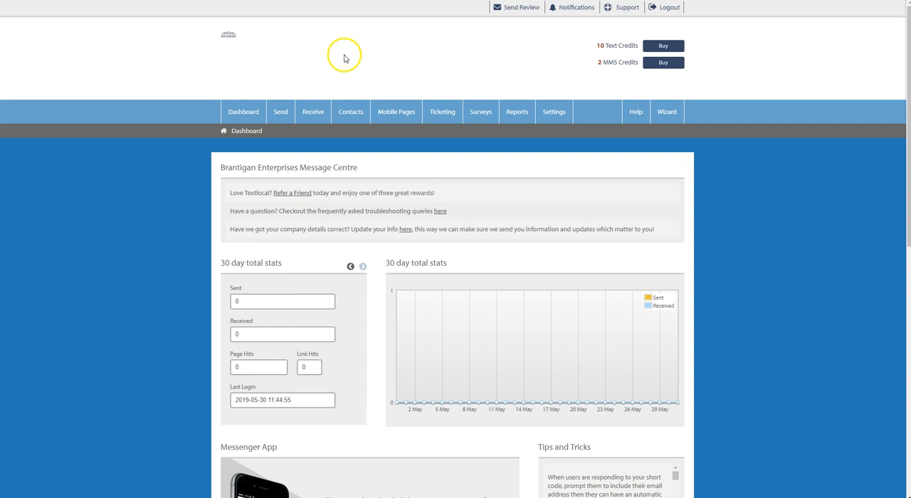
{"action": "mouse_move", "coordinate": [350, 115]}
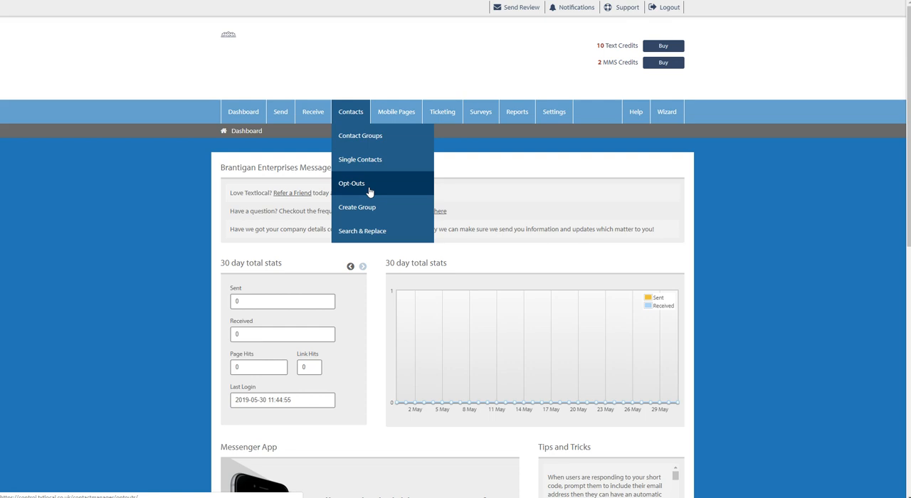
{"action": "left_click", "coordinate": [356, 111]}
{"action": "left_click", "coordinate": [372, 209]}
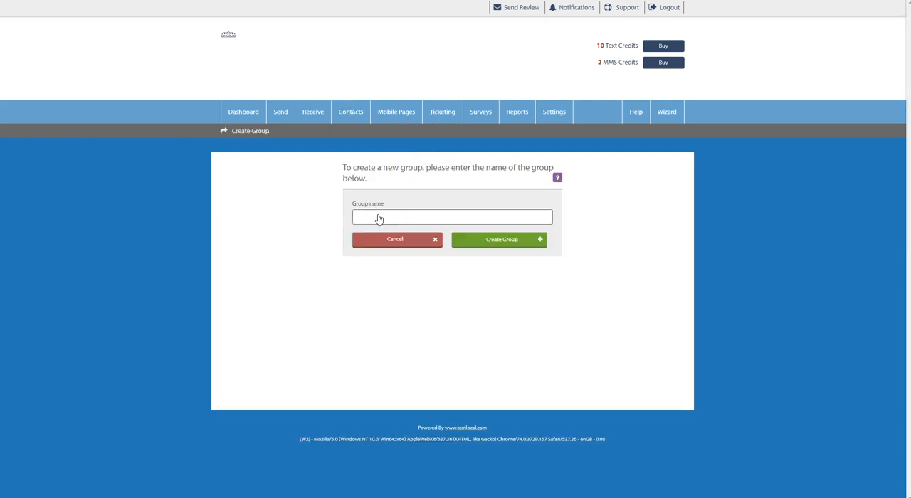
{"action": "left_click", "coordinate": [378, 217]}
{"action": "type", "text": "Test"}
{"action": "left_click", "coordinate": [391, 268]}
{"action": "left_click", "coordinate": [516, 246]}
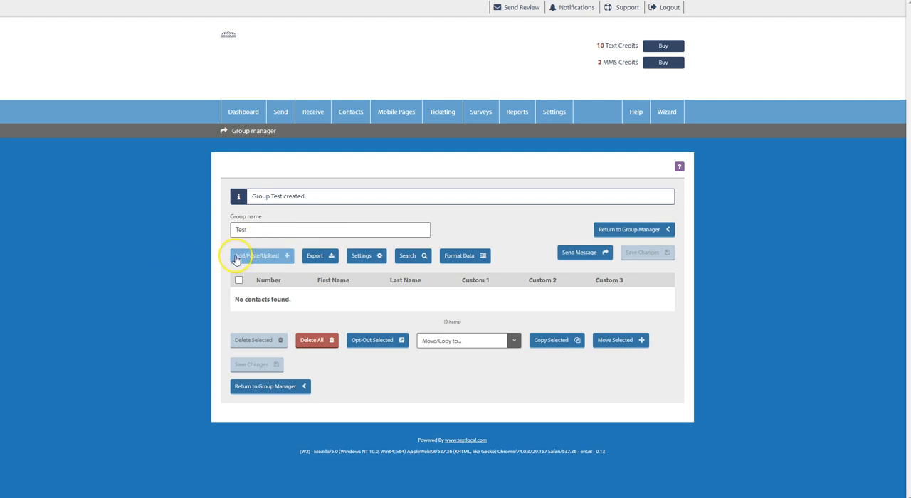
Step: Review the ways to add contacts to the Test group: single entry, pasted list and file upload
{"action": "left_click", "coordinate": [266, 262]}
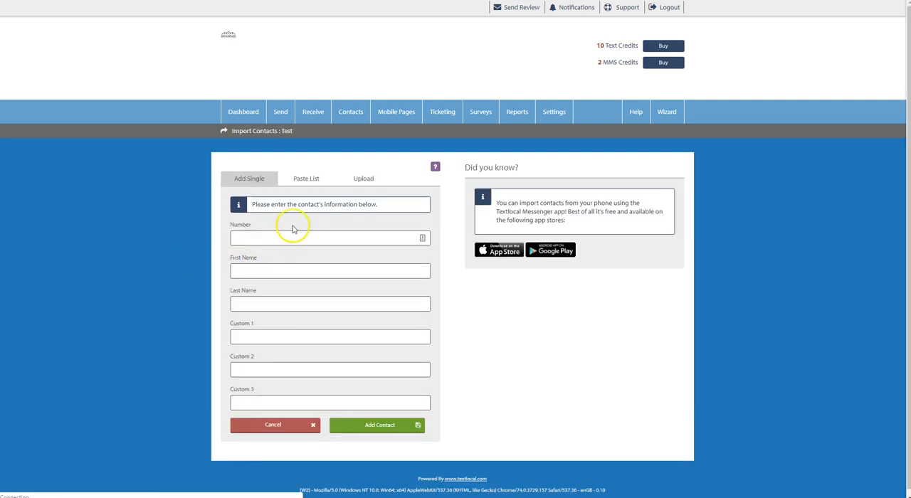
{"action": "left_click", "coordinate": [302, 176]}
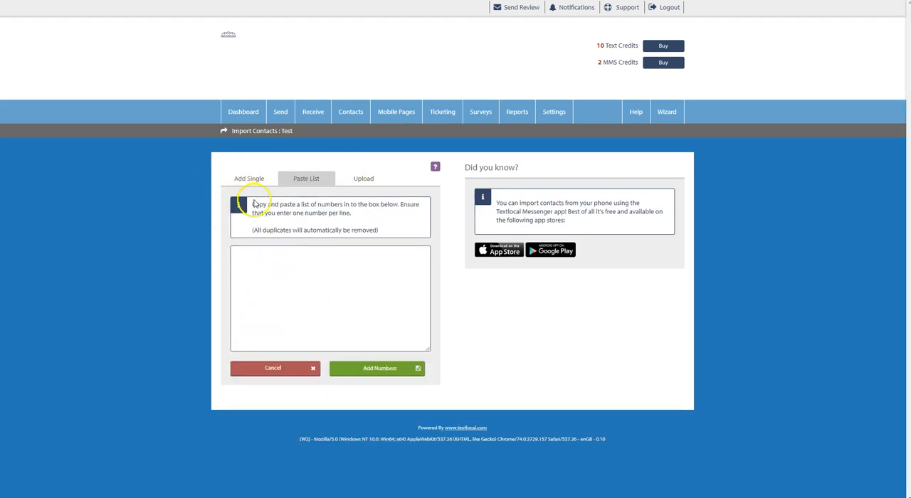
{"action": "left_click", "coordinate": [235, 177]}
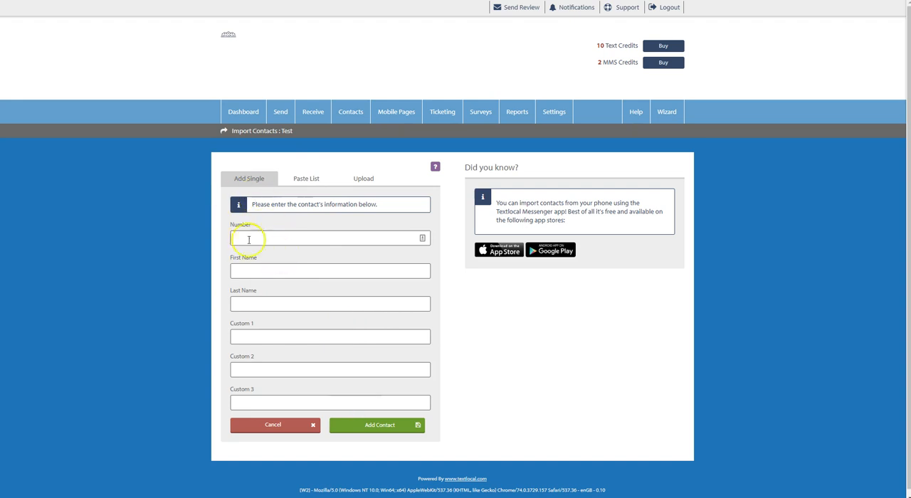
{"action": "left_click", "coordinate": [309, 181]}
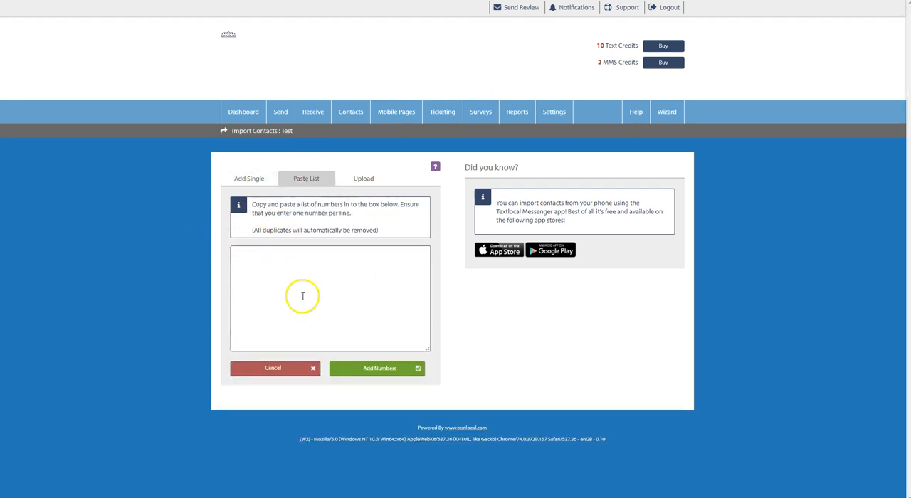
{"action": "left_click", "coordinate": [352, 178]}
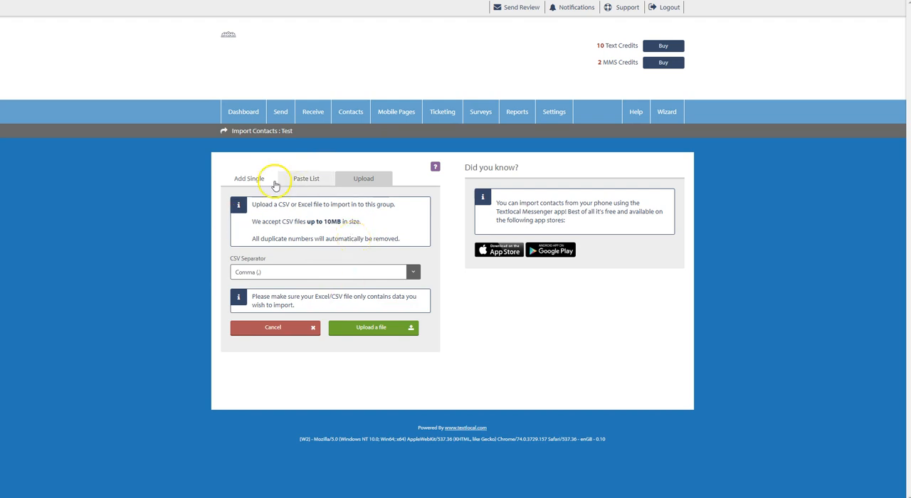
{"action": "mouse_move", "coordinate": [273, 133]}
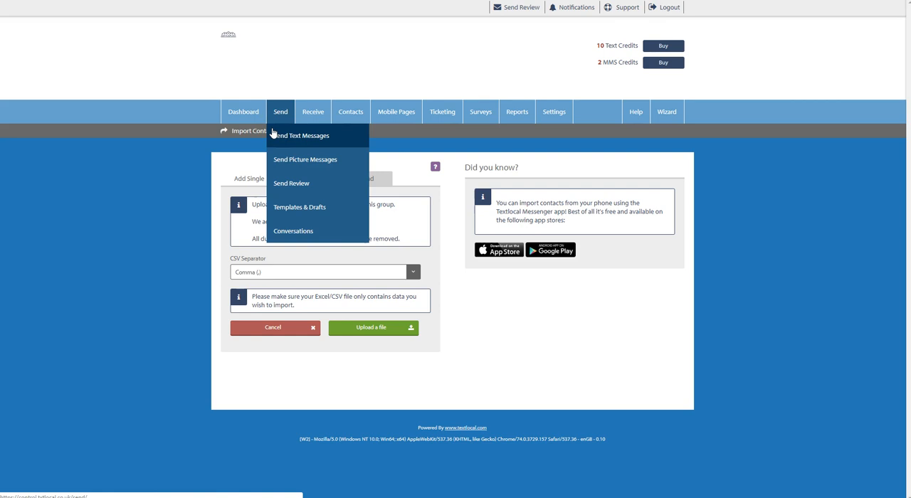
{"action": "left_click", "coordinate": [311, 88]}
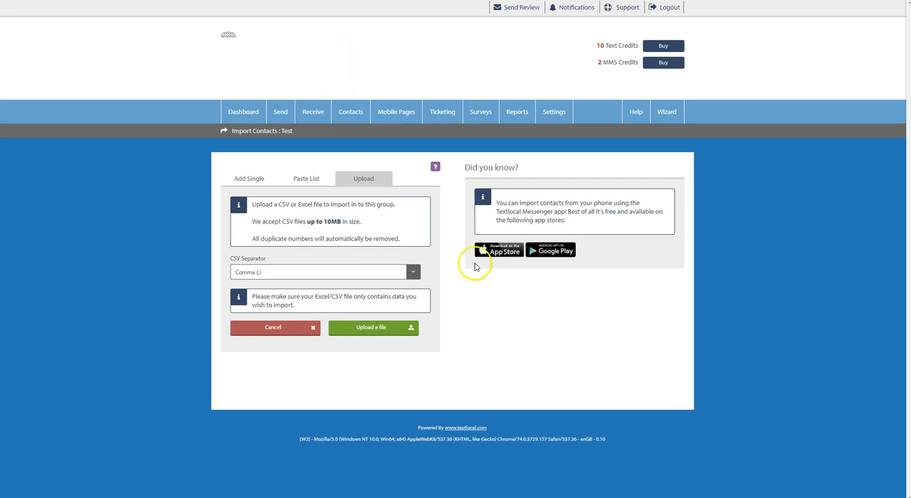
Step: Start a new text message and choose the Test group as its recipients
{"action": "mouse_move", "coordinate": [278, 114]}
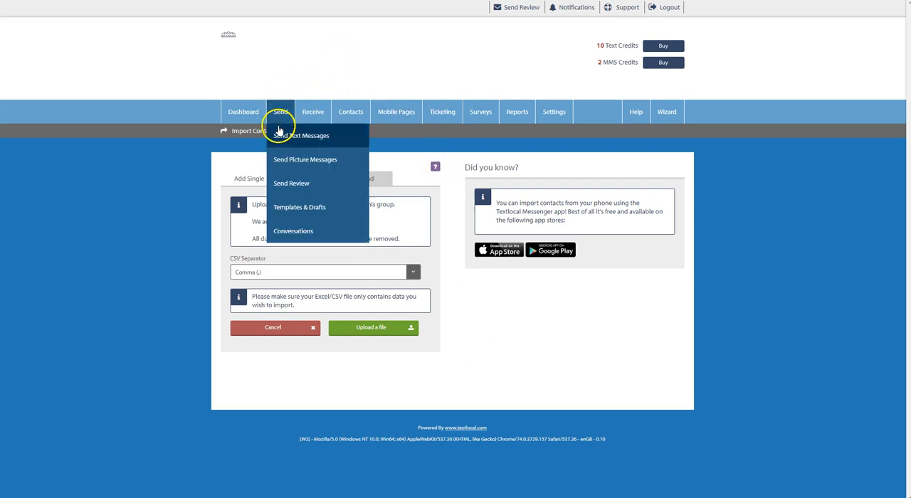
{"action": "left_click", "coordinate": [341, 143]}
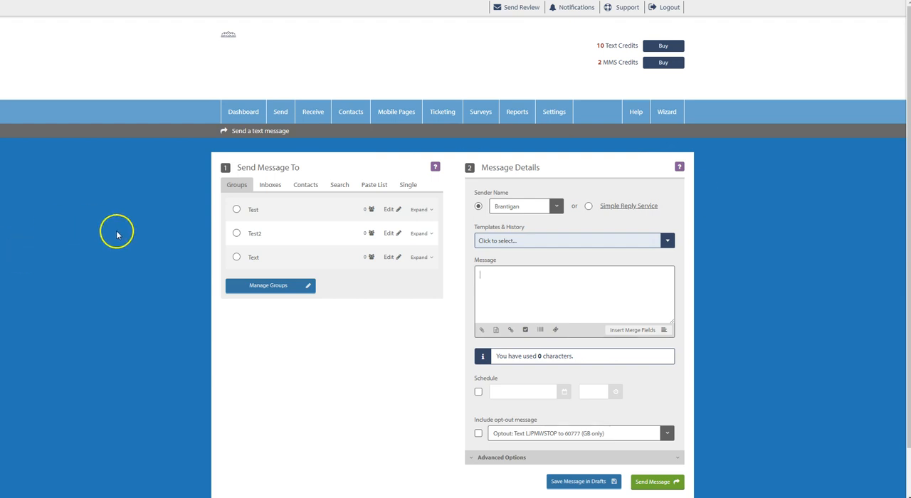
{"action": "left_click", "coordinate": [238, 209]}
Step: Write "this is a test text message" as the message text
{"action": "left_click", "coordinate": [572, 286]}
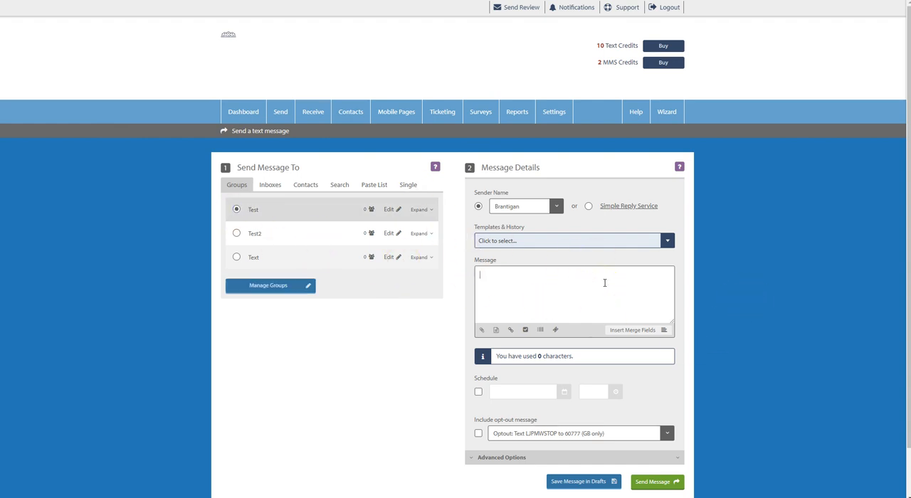
{"action": "type", "text": "this"}
{"action": "type", "text": "is a test text message"}
Step: Copy the message sentence and paste it repeatedly until the text holds six repetitions
{"action": "key", "text": "ctrl+a"}
{"action": "key", "text": "ctrl+c"}
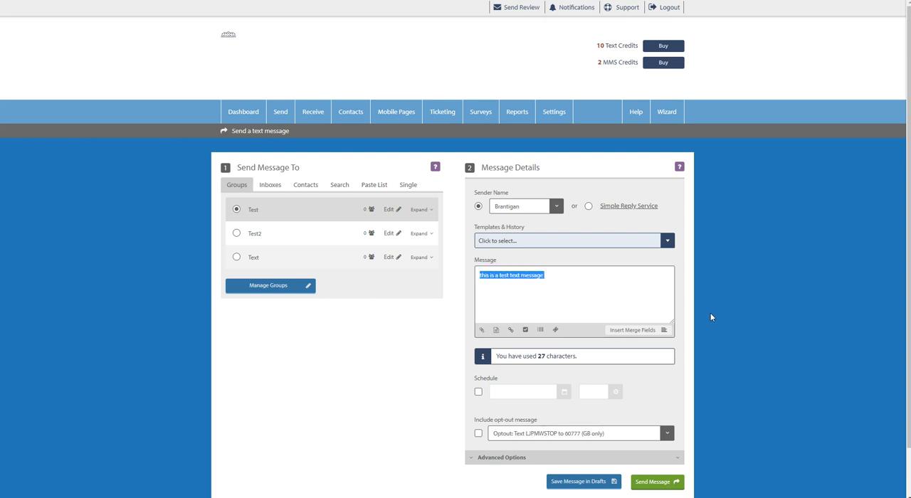
{"action": "left_click", "coordinate": [594, 297]}
{"action": "key", "text": "ctrl+v"}
{"action": "key", "text": "ctrl+v"}
{"action": "key", "text": "ctrl+v"}
{"action": "key", "text": "ctrl+v"}
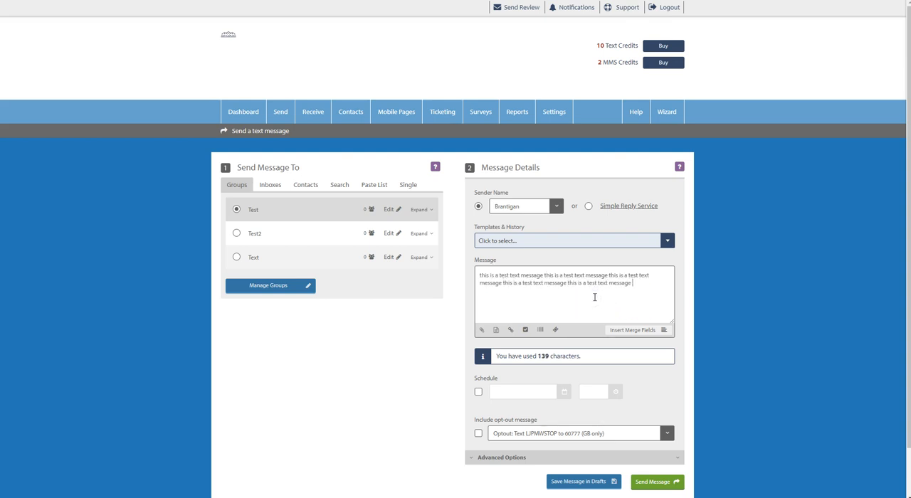
{"action": "key", "text": "ctrl+v"}
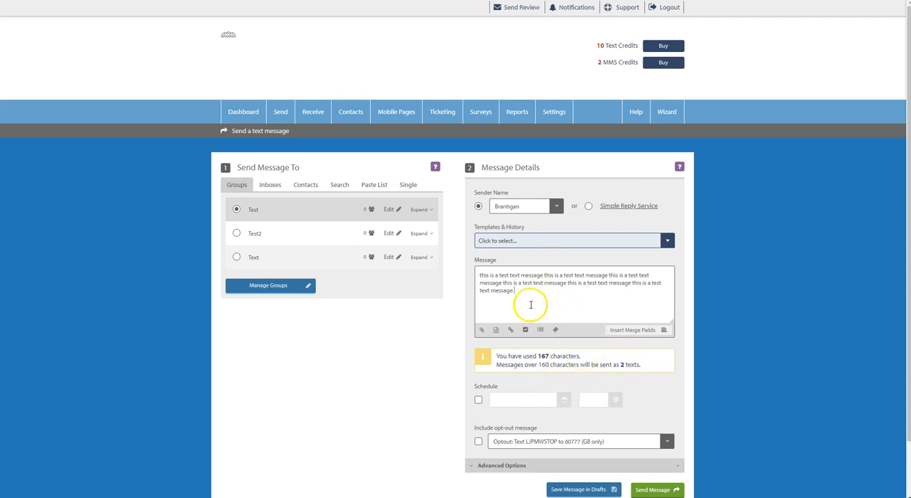
Step: Include the opt-out message "Optout: Text LJPMWSTOP to 60777" and delete the last two repetitions of the test sentence
{"action": "left_click", "coordinate": [478, 442]}
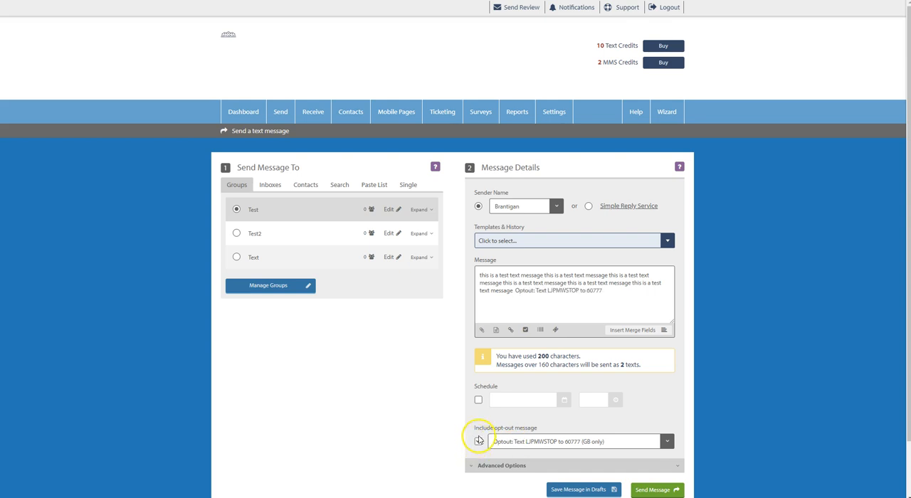
{"action": "left_click_drag", "start_coordinate": [513, 290], "coordinate": [562, 283]}
{"action": "key", "text": "BackSpace"}
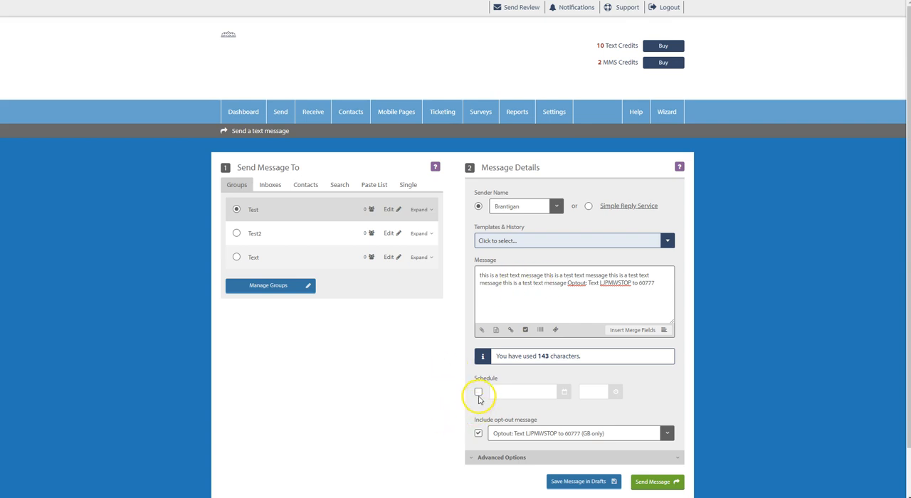
Step: Schedule the message for 31 May 2019 at 18:28 and check the date picker for other send dates
{"action": "scroll", "coordinate": [476, 399], "scroll_direction": "down", "scroll_amount": 1}
{"action": "left_click", "coordinate": [478, 344]}
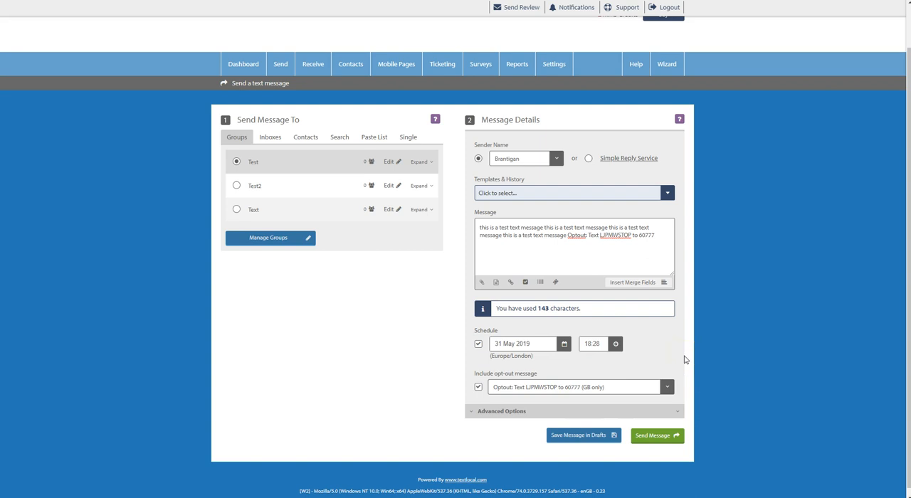
{"action": "left_click", "coordinate": [564, 345]}
{"action": "left_click", "coordinate": [608, 362]}
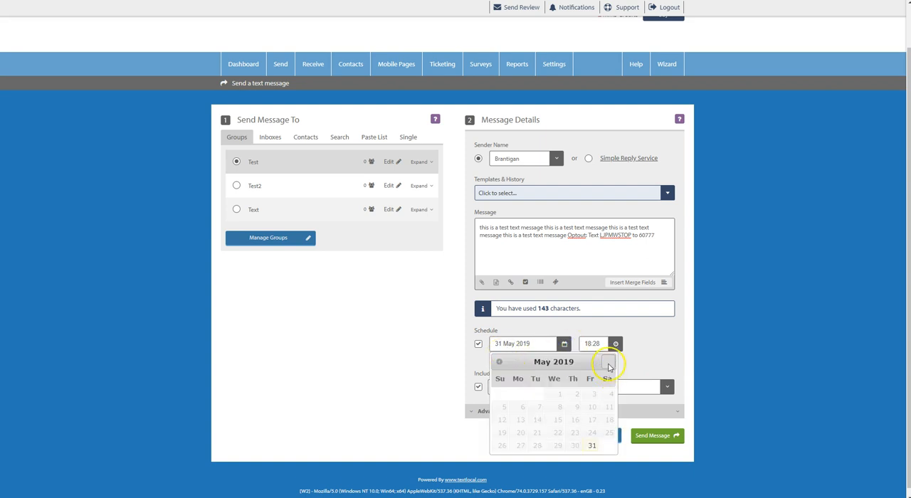
{"action": "left_click", "coordinate": [607, 361]}
{"action": "left_click", "coordinate": [608, 361]}
{"action": "left_click", "coordinate": [607, 362]}
{"action": "left_click", "coordinate": [608, 361]}
{"action": "left_click", "coordinate": [608, 362]}
{"action": "left_click", "coordinate": [608, 362]}
{"action": "left_click", "coordinate": [691, 322]}
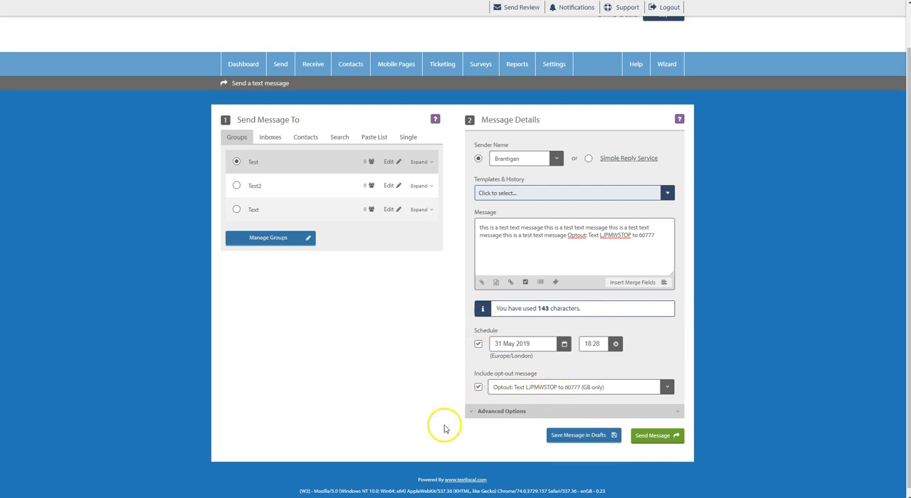
{"action": "left_click", "coordinate": [317, 331]}
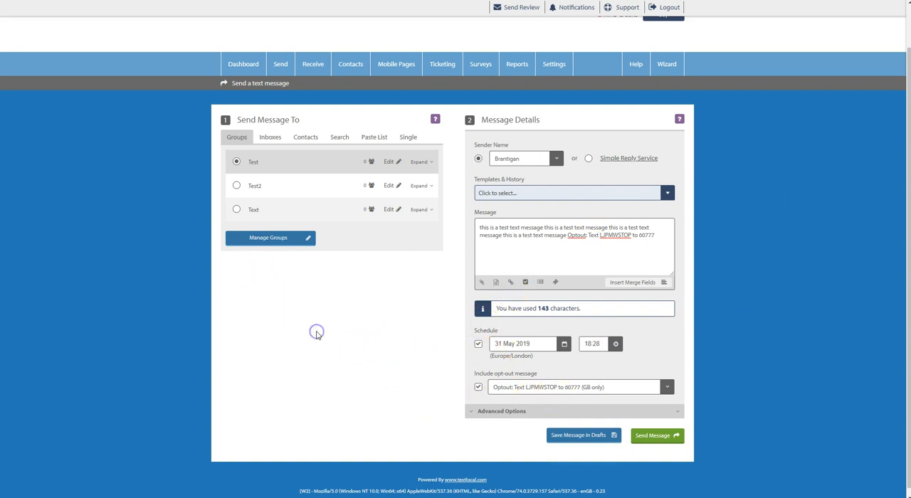
Step: Expand the advanced sending options to examine them, and look at the available message templates and history
{"action": "left_click", "coordinate": [516, 413]}
{"action": "scroll", "coordinate": [437, 390], "scroll_direction": "up", "scroll_amount": 1}
{"action": "scroll", "coordinate": [435, 391], "scroll_direction": "down", "scroll_amount": 3}
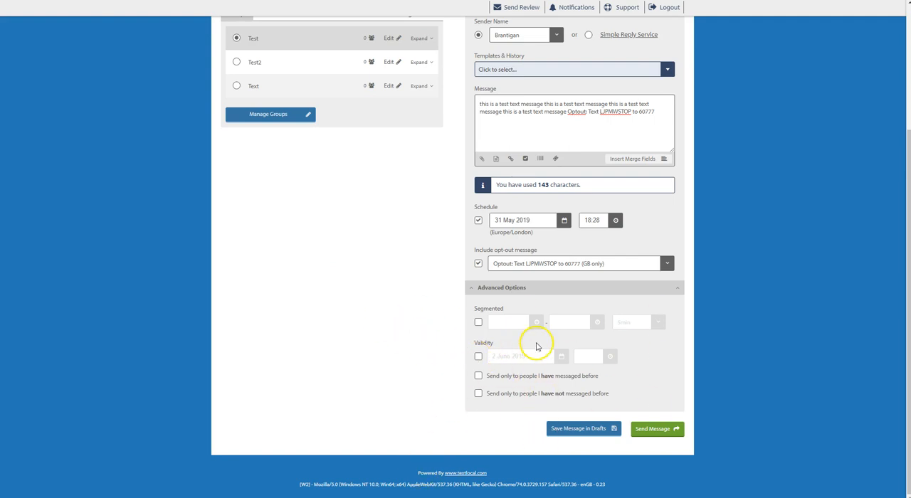
{"action": "scroll", "coordinate": [463, 395], "scroll_direction": "up", "scroll_amount": 3}
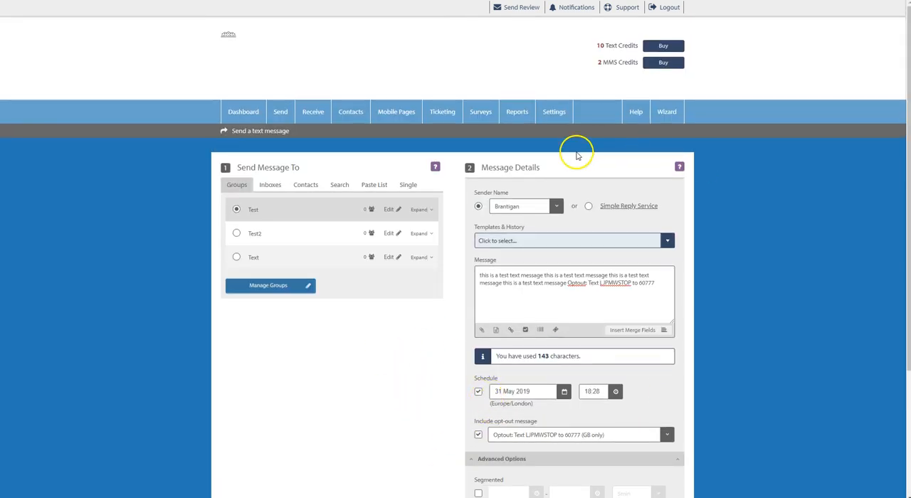
{"action": "left_click", "coordinate": [535, 248]}
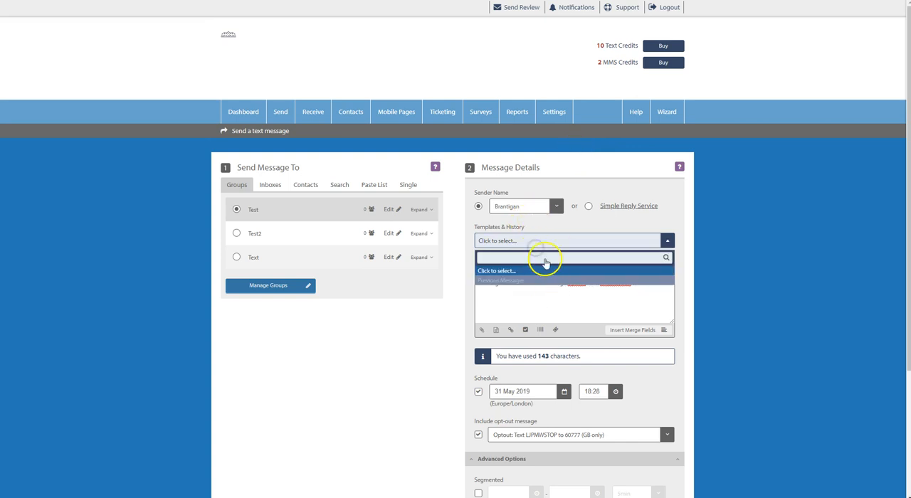
{"action": "left_click", "coordinate": [394, 332]}
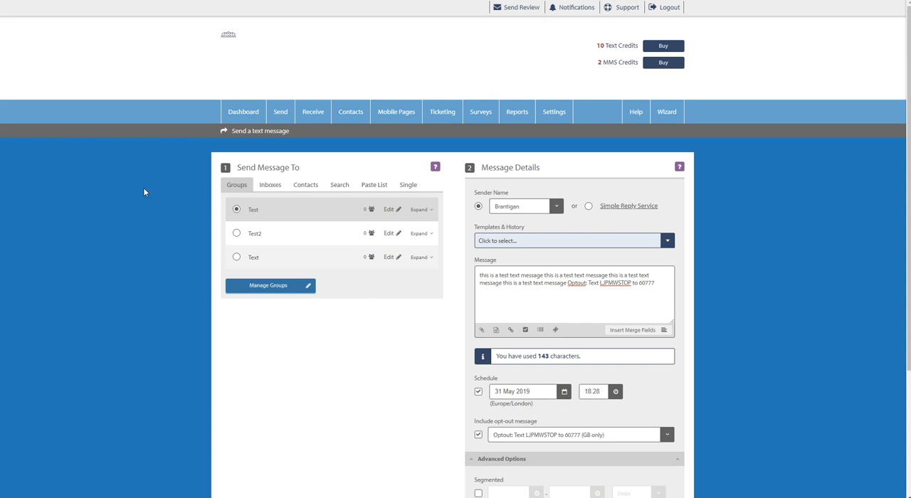
Step: Try to send the scheduled message to the Test group and close the dialog that follows
{"action": "scroll", "coordinate": [126, 165], "scroll_direction": "down", "scroll_amount": 3}
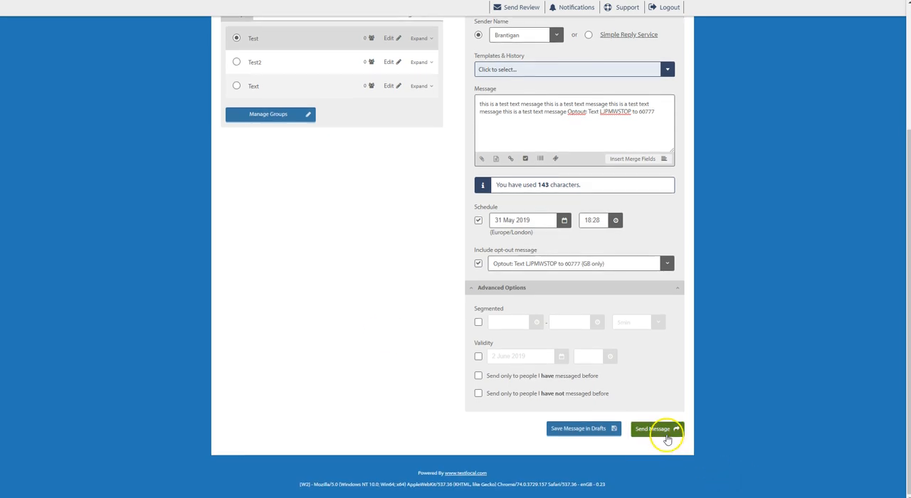
{"action": "left_click", "coordinate": [665, 436]}
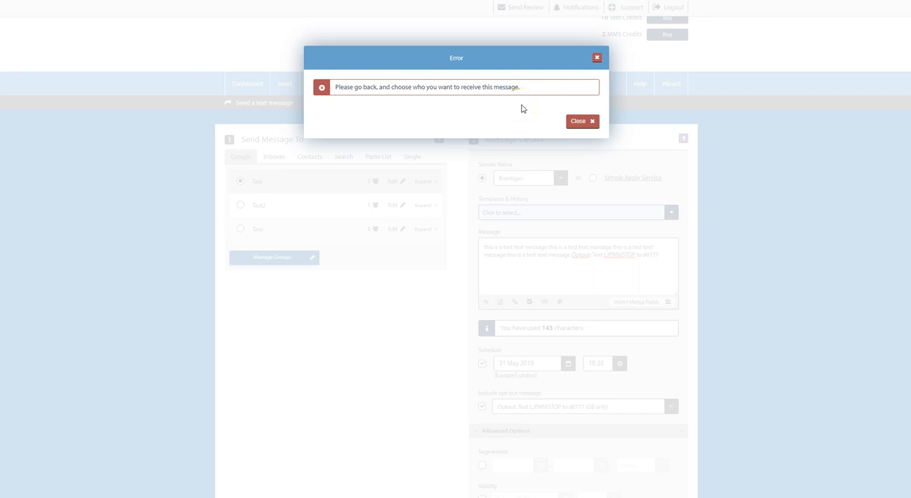
{"action": "left_click", "coordinate": [595, 58]}
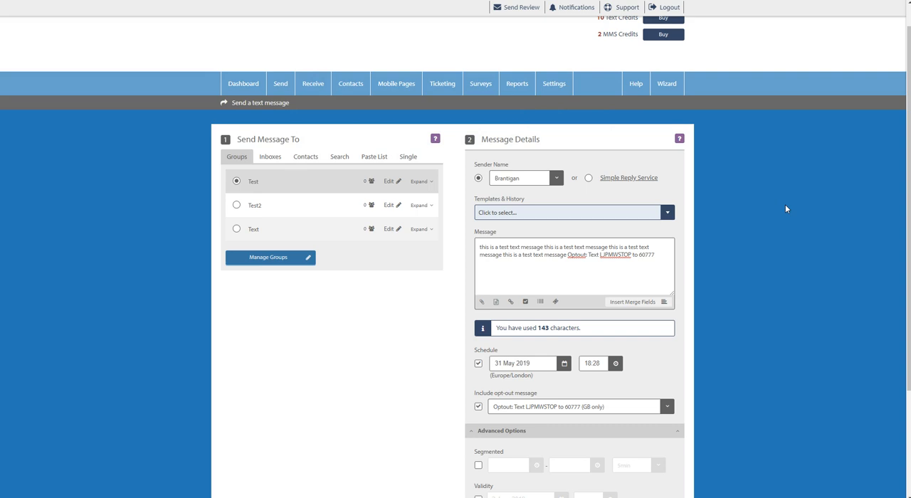
Step: Examine the merge fields available for personalising the message, and cancel without inserting one
{"action": "left_click", "coordinate": [639, 302]}
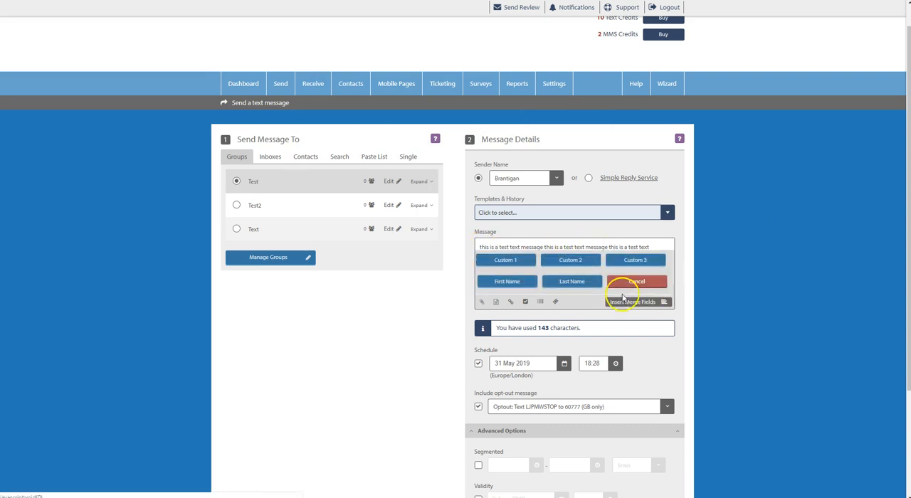
{"action": "left_click", "coordinate": [506, 283]}
{"action": "left_click", "coordinate": [506, 261]}
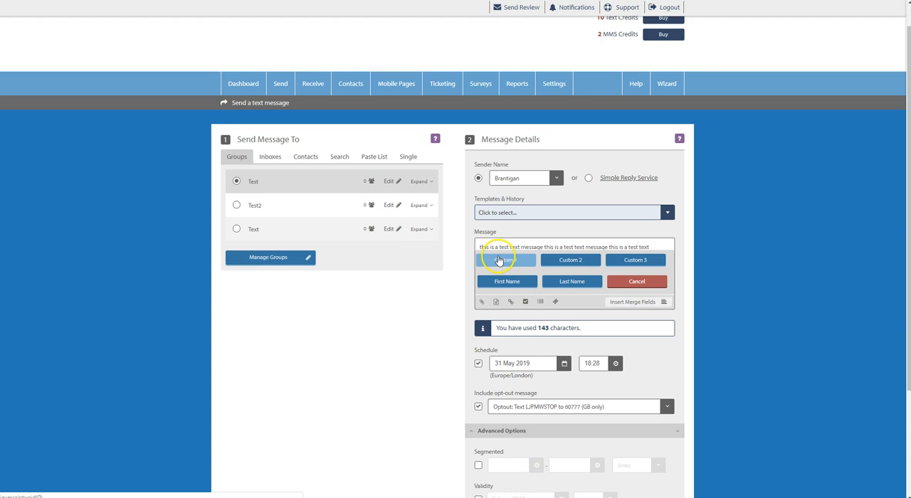
{"action": "left_click", "coordinate": [655, 281]}
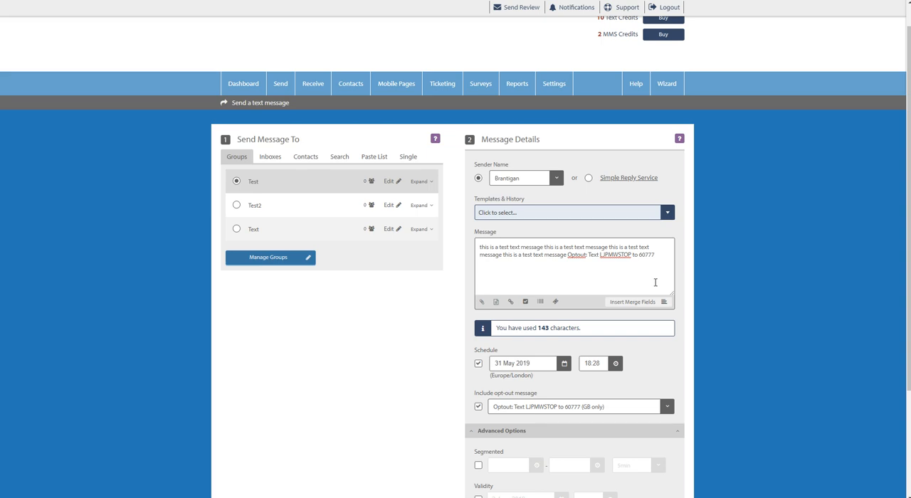
Step: Open the order page for buying more text credits, leaving the message page without saving its changes
{"action": "scroll", "coordinate": [655, 283], "scroll_direction": "up", "scroll_amount": 1}
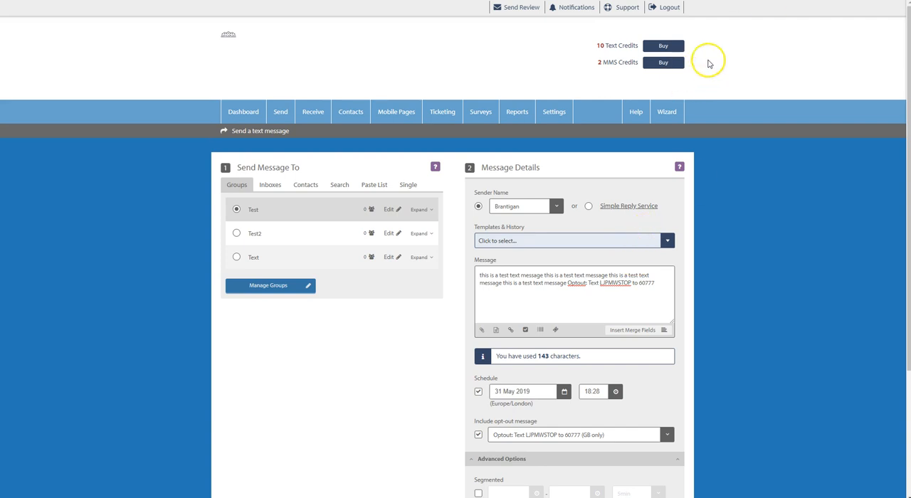
{"action": "left_click", "coordinate": [669, 46]}
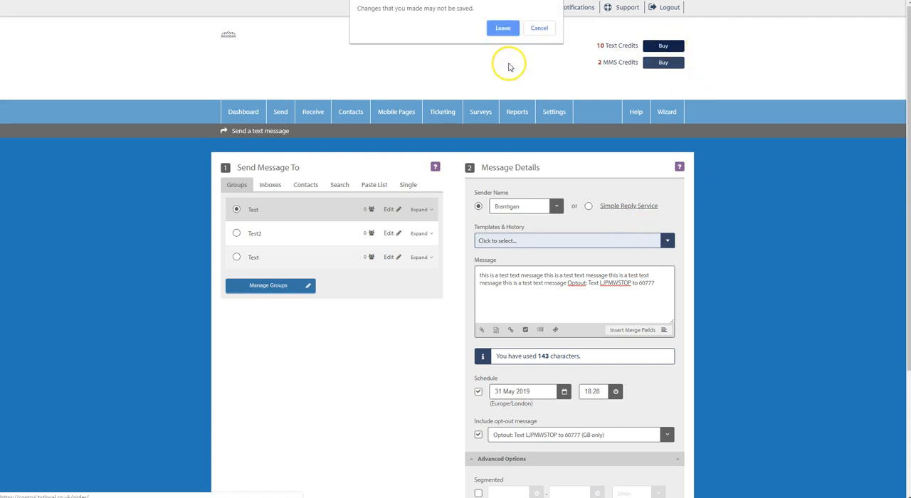
{"action": "left_click", "coordinate": [503, 29]}
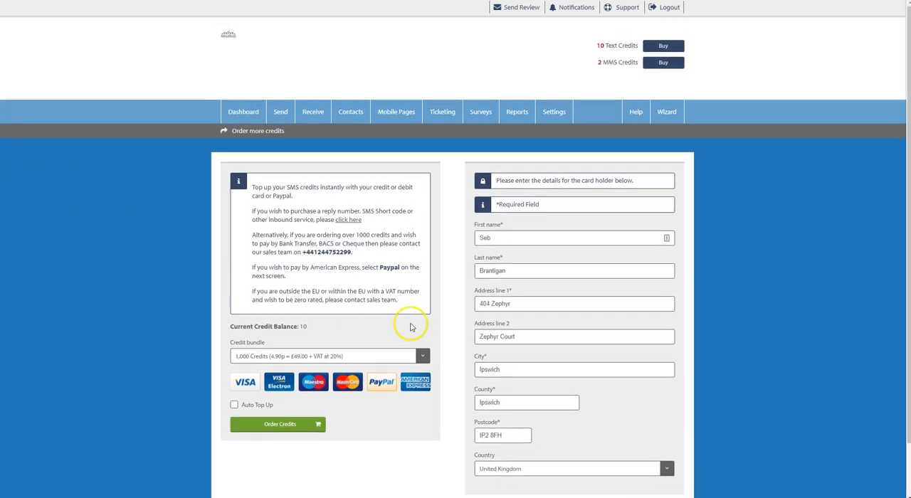
Step: Clear both address lines, the county and the postcode from the card holder details
{"action": "left_click_drag", "start_coordinate": [524, 306], "coordinate": [175, 265]}
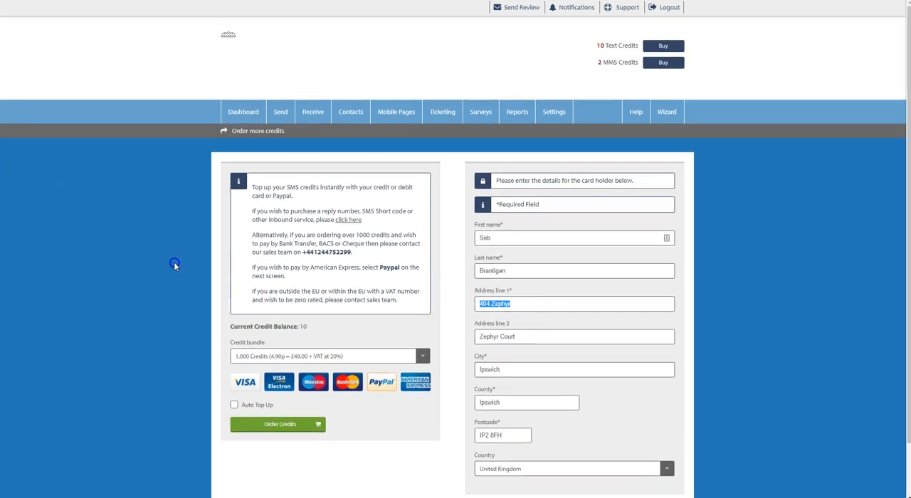
{"action": "key", "text": "BackSpace"}
{"action": "left_click_drag", "start_coordinate": [507, 403], "coordinate": [403, 398]}
{"action": "key", "text": "BackSpace"}
{"action": "left_click_drag", "start_coordinate": [515, 434], "coordinate": [475, 435]}
{"action": "key", "text": "BackSpace"}
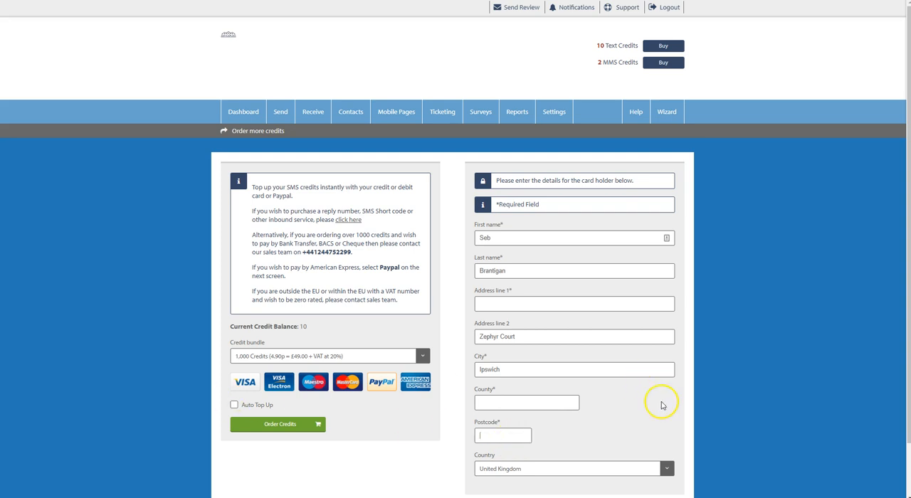
{"action": "left_click_drag", "start_coordinate": [565, 337], "coordinate": [240, 341]}
{"action": "key", "text": "BackSpace"}
Step: Examine the available credit bundles and their prices, and close the list without choosing a different bundle
{"action": "left_click", "coordinate": [340, 358]}
{"action": "scroll", "coordinate": [280, 360], "scroll_direction": "down", "scroll_amount": 1}
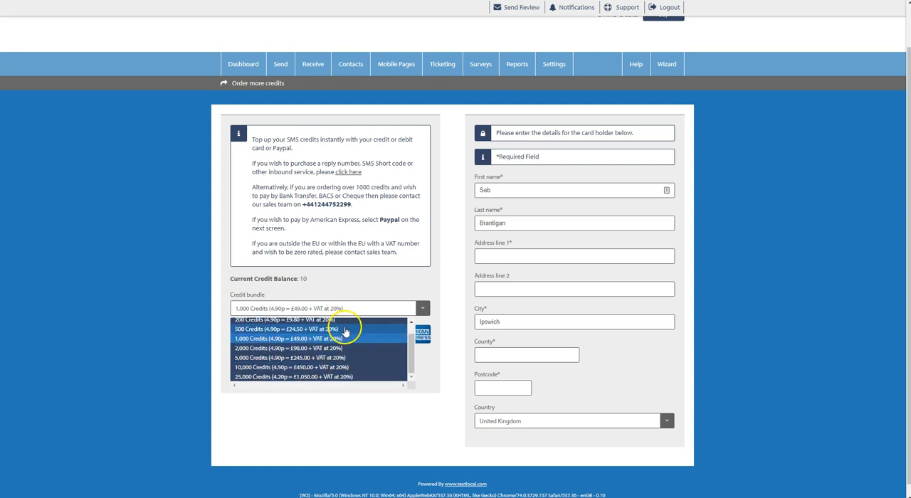
{"action": "scroll", "coordinate": [351, 341], "scroll_direction": "down", "scroll_amount": 1}
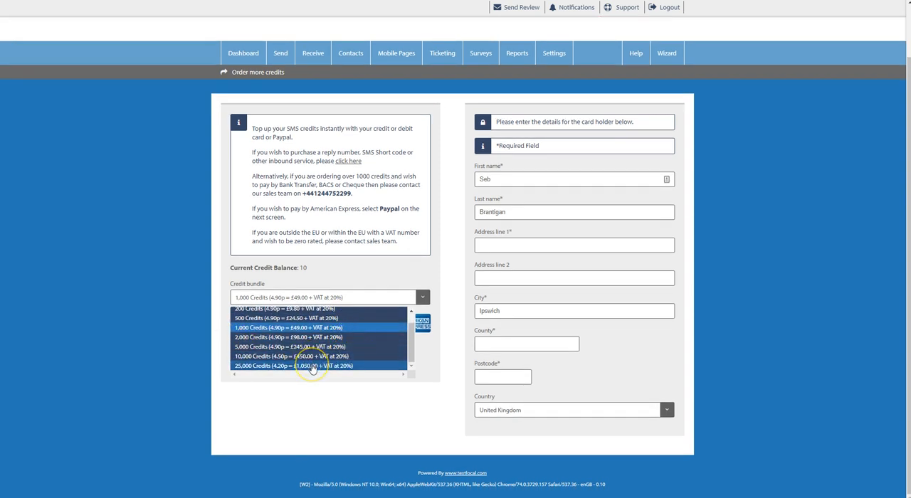
{"action": "scroll", "coordinate": [322, 364], "scroll_direction": "up", "scroll_amount": 3}
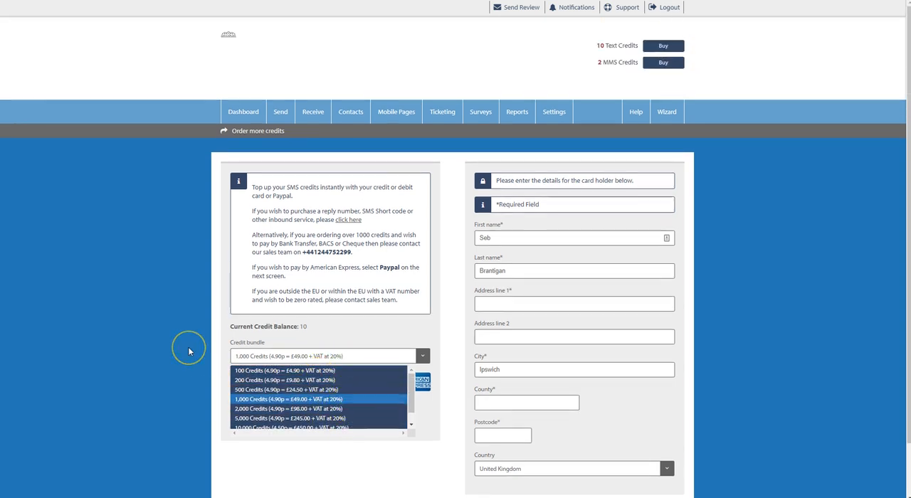
{"action": "left_click", "coordinate": [190, 350]}
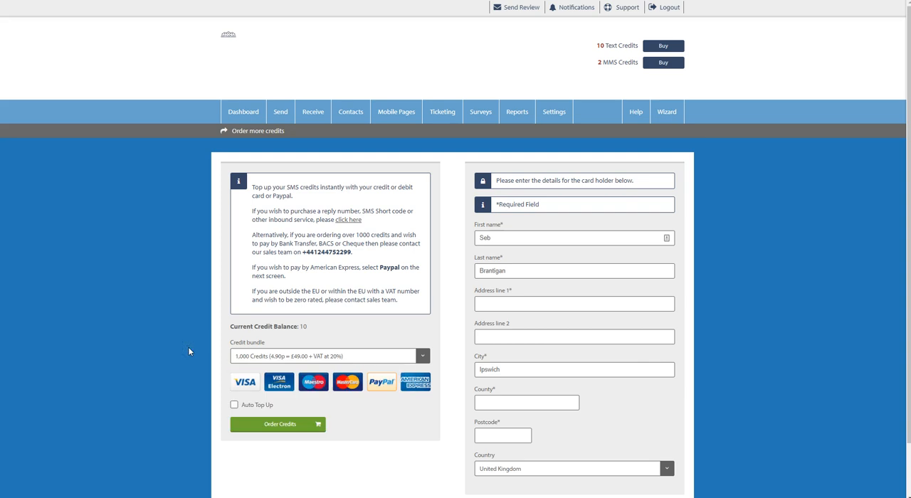
{"action": "left_click", "coordinate": [308, 356]}
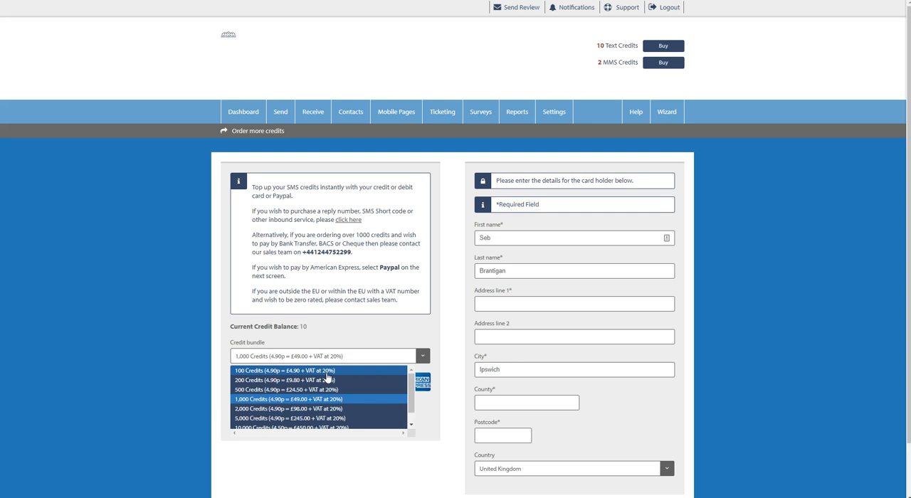
{"action": "left_click", "coordinate": [321, 309]}
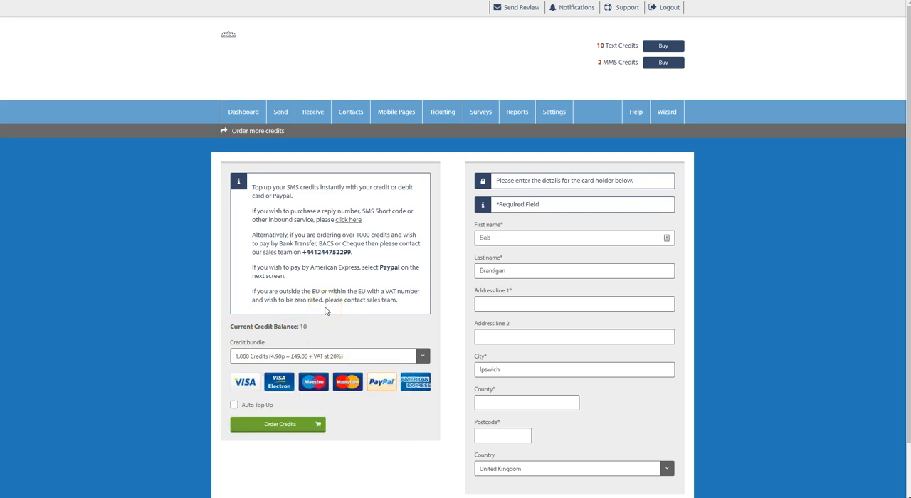
{"action": "left_click", "coordinate": [265, 324]}
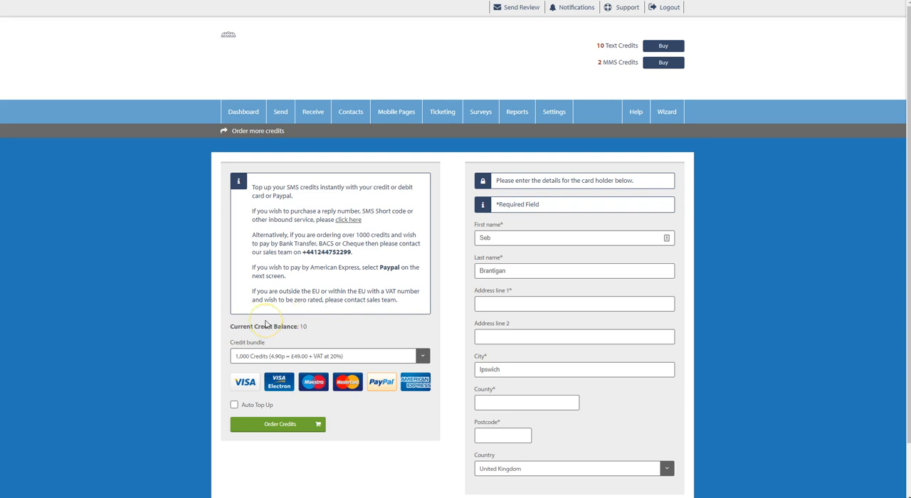